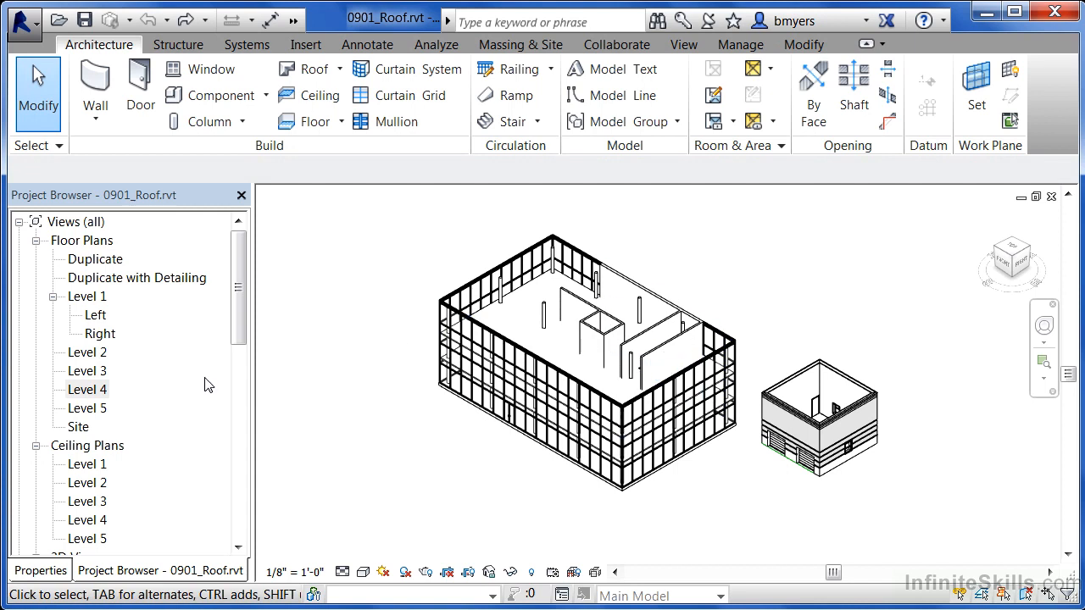
Step: Rename the Level 4 floor plan view to Roof, together with its corresponding level and views
{"action": "right_click", "coordinate": [99, 393]}
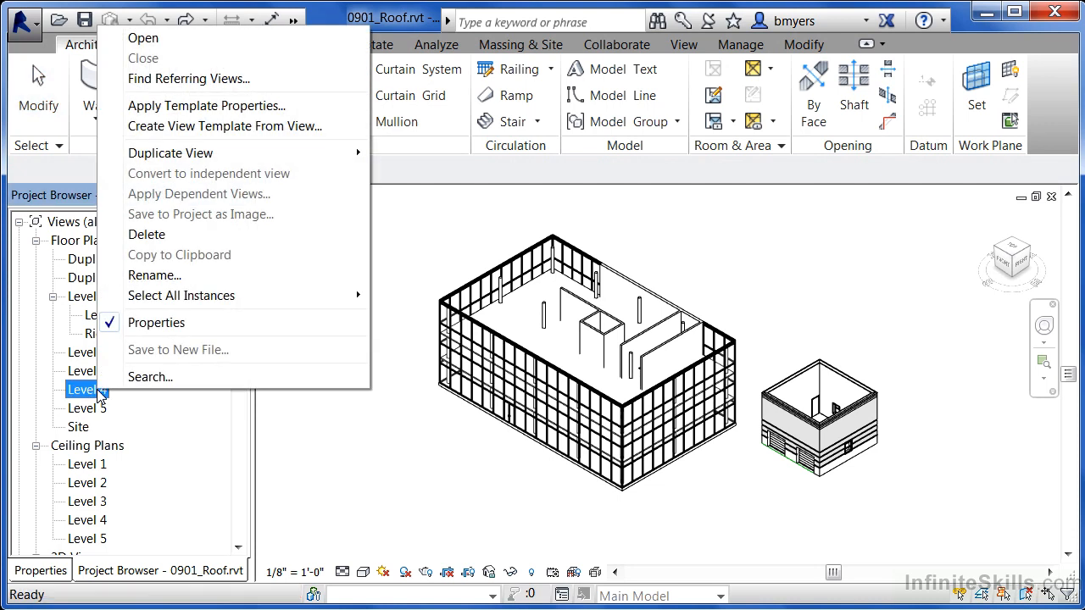
{"action": "left_click", "coordinate": [161, 275]}
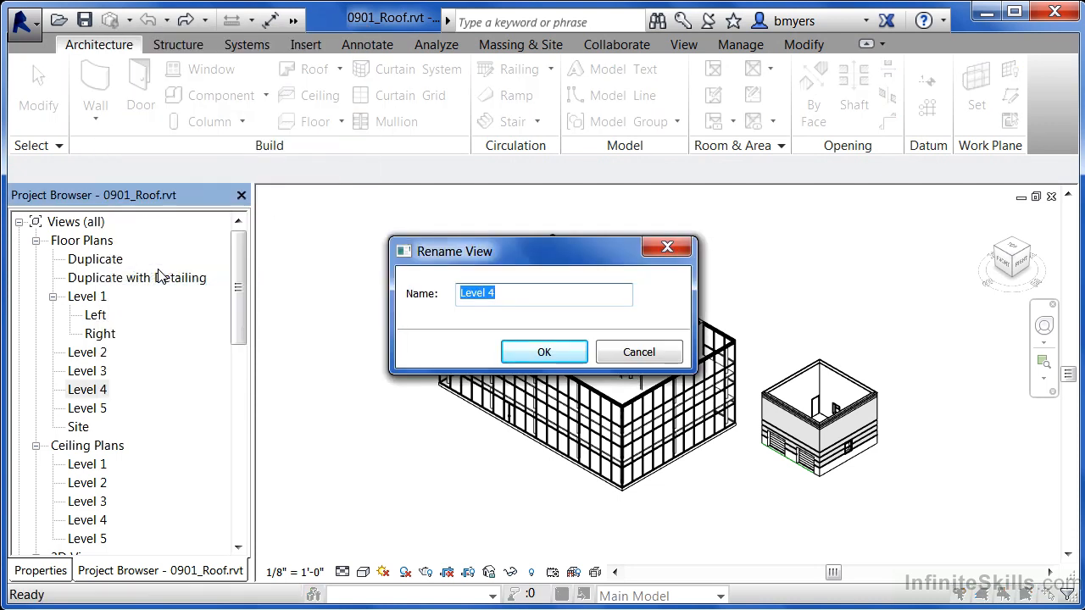
{"action": "type", "text": "Roof"}
{"action": "left_click", "coordinate": [536, 353]}
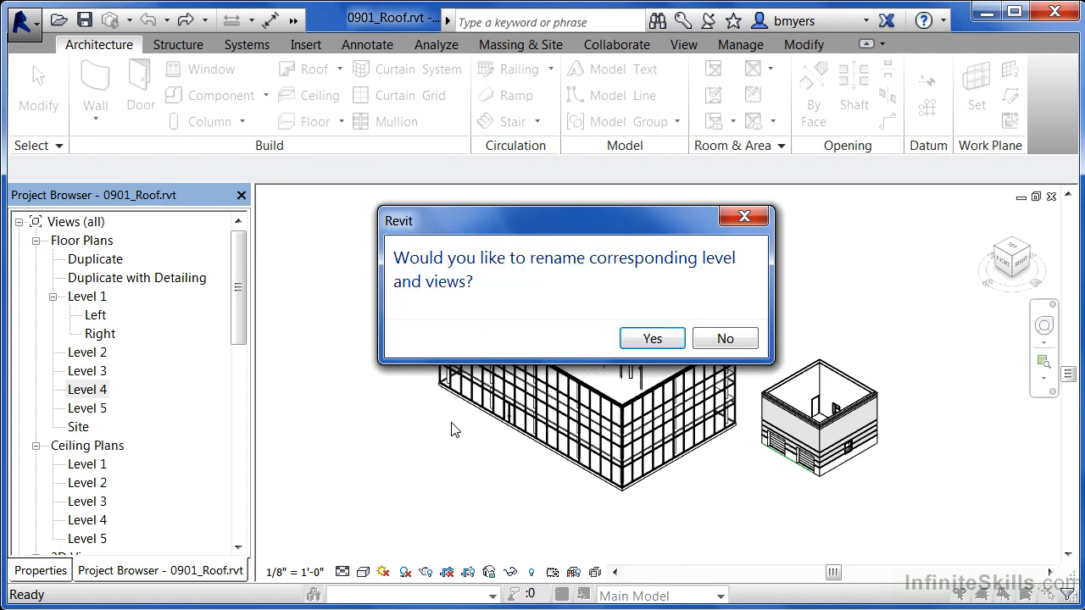
{"action": "left_click", "coordinate": [652, 338]}
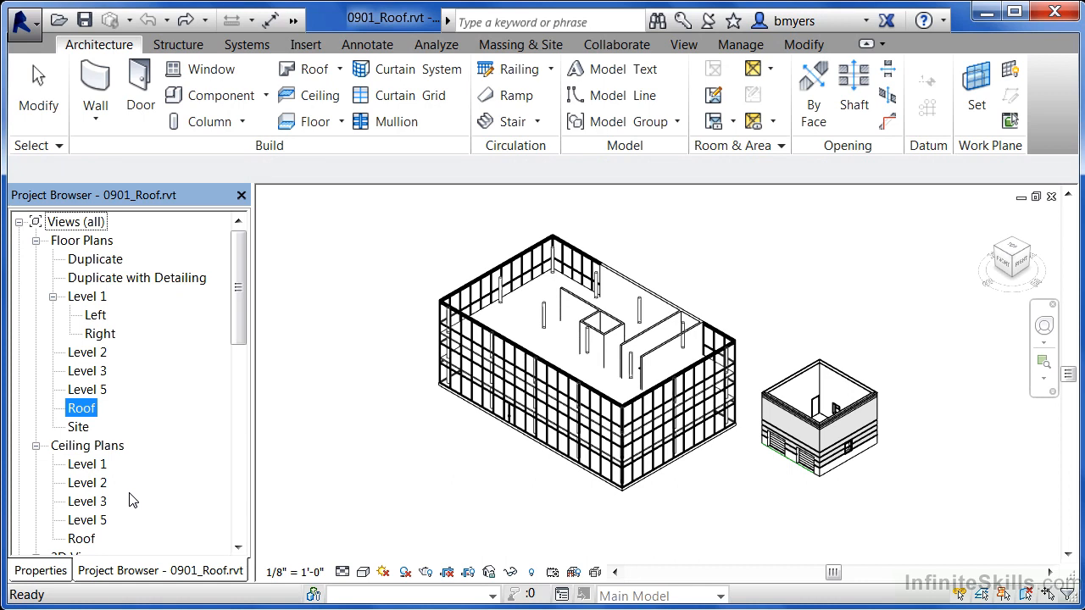
Step: Rename the Level 5 floor plan view to TOP, together with its corresponding level and views
{"action": "left_click", "coordinate": [94, 390]}
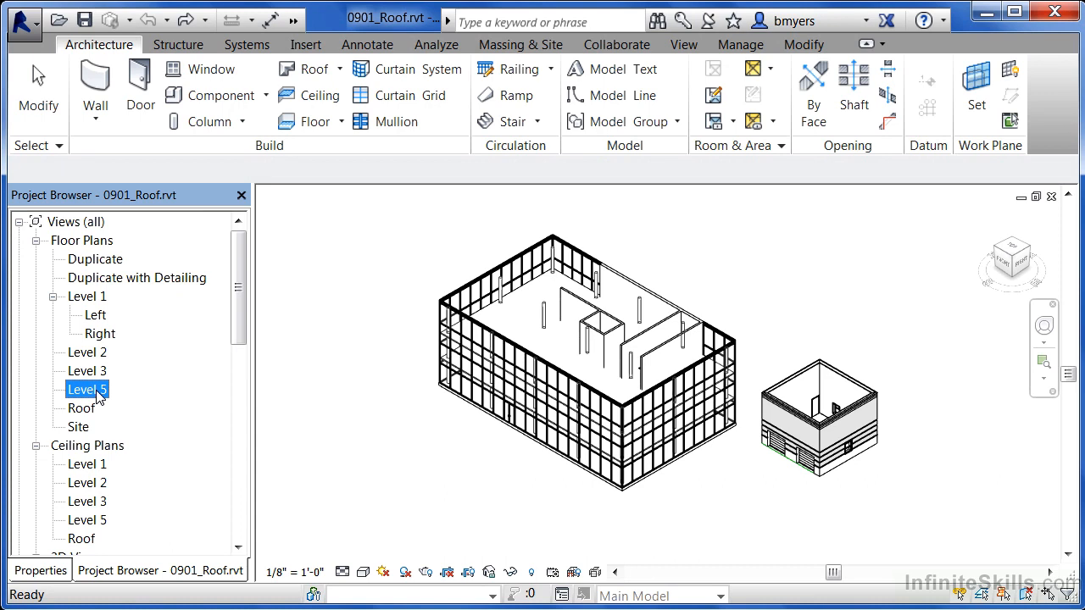
{"action": "right_click", "coordinate": [99, 399]}
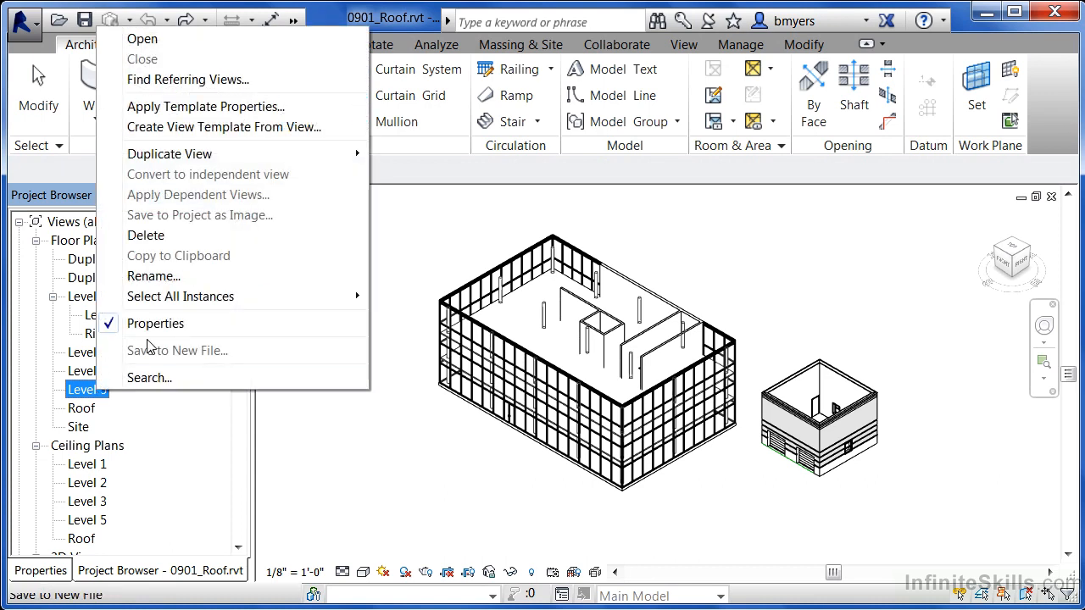
{"action": "left_click", "coordinate": [182, 278]}
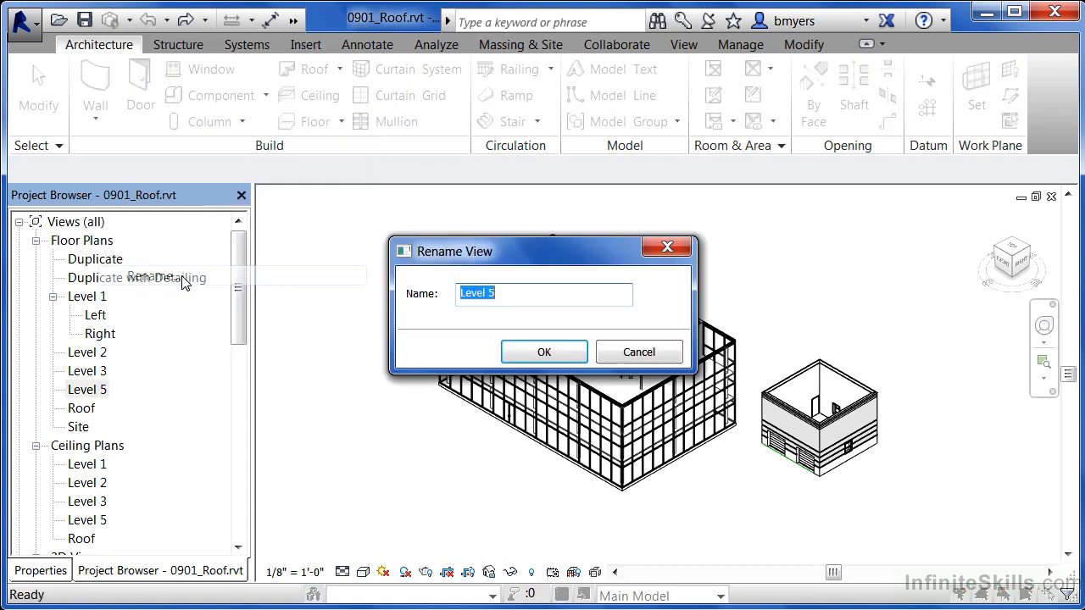
{"action": "type", "text": "TOP"}
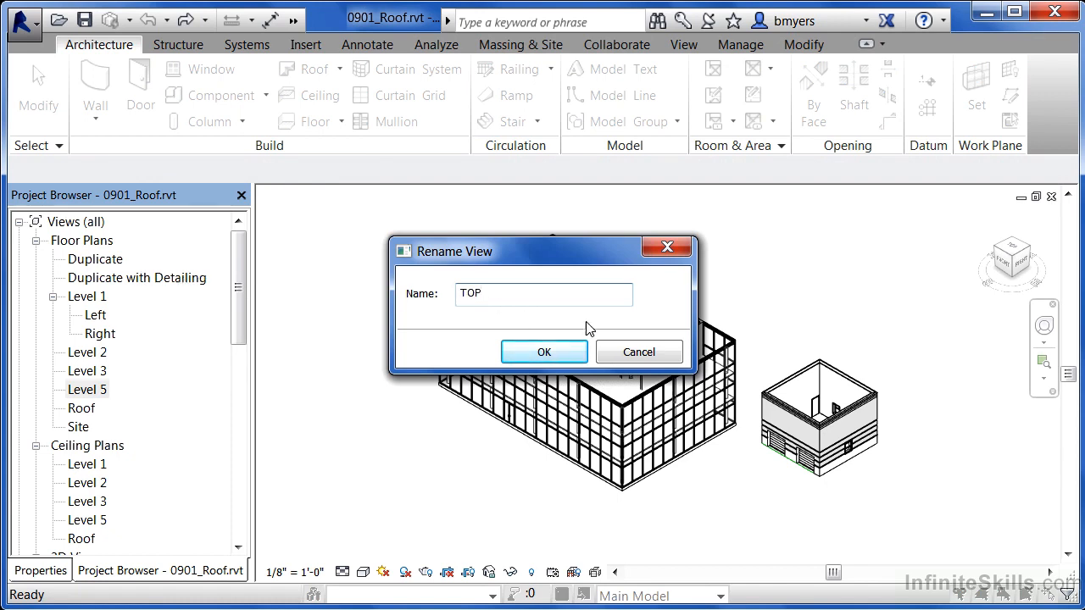
{"action": "left_click", "coordinate": [559, 353]}
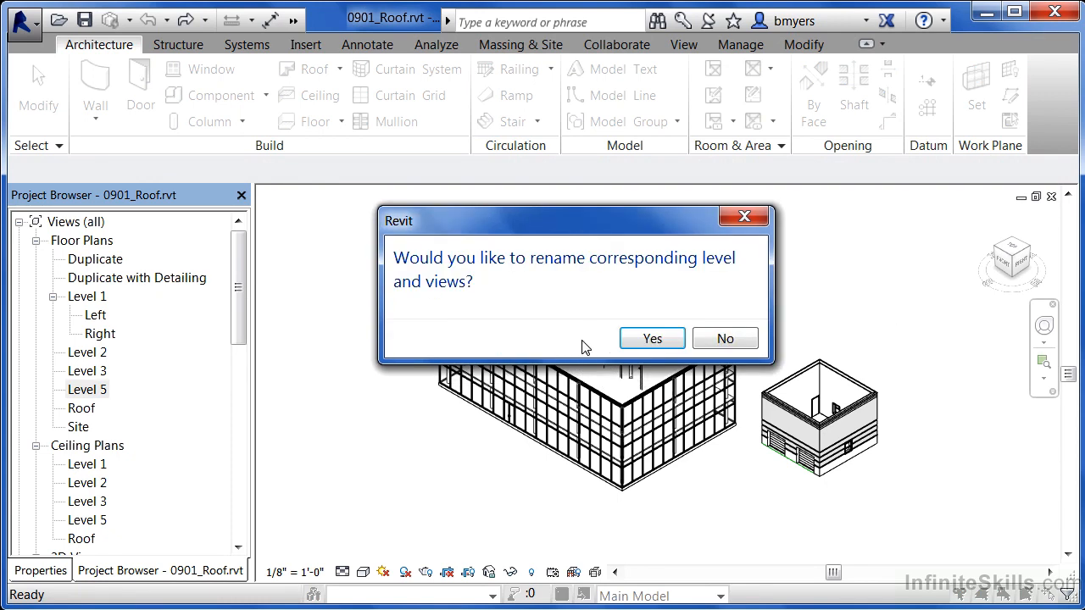
{"action": "left_click", "coordinate": [650, 338]}
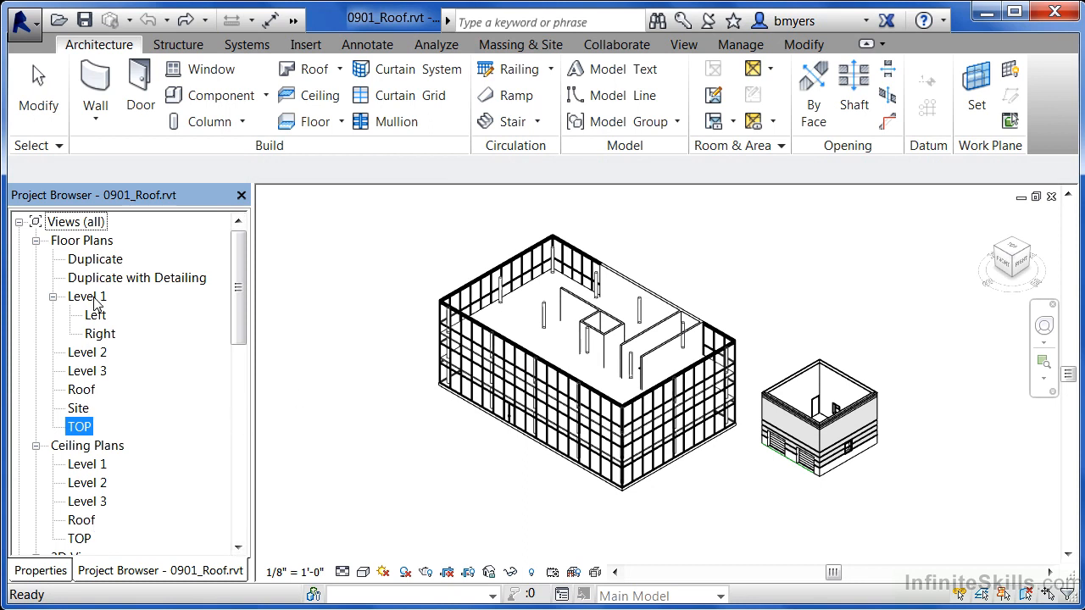
Step: Open the Roof floor plan and start a footprint roof with straight boundary lines and Defines slope turned off
{"action": "double_click", "coordinate": [81, 390]}
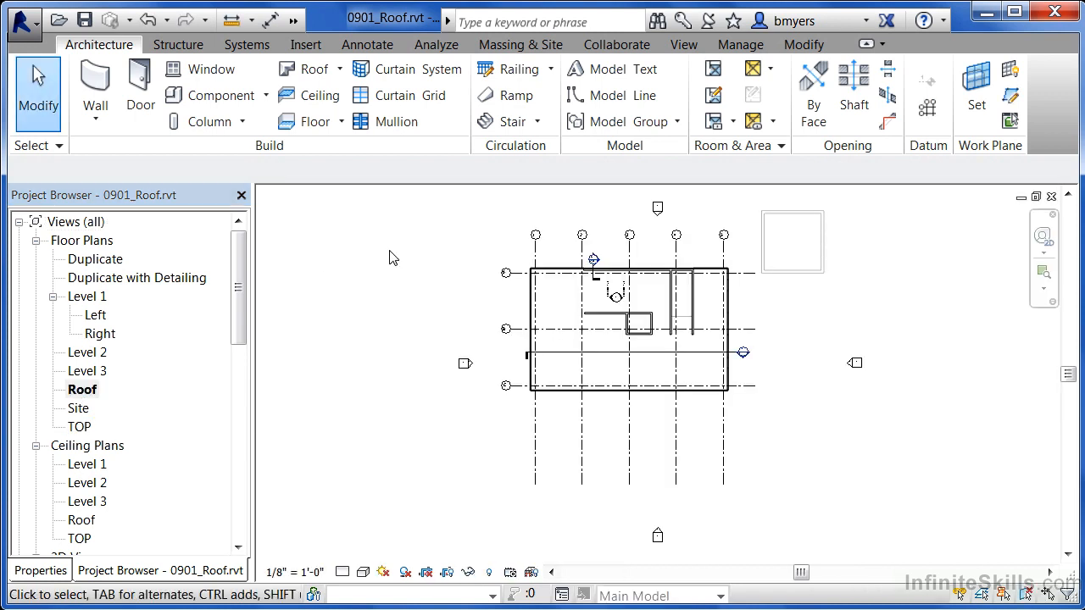
{"action": "scroll", "coordinate": [644, 339], "scroll_direction": "up", "scroll_amount": 3}
{"action": "scroll", "coordinate": [581, 358], "scroll_direction": "up", "scroll_amount": 3}
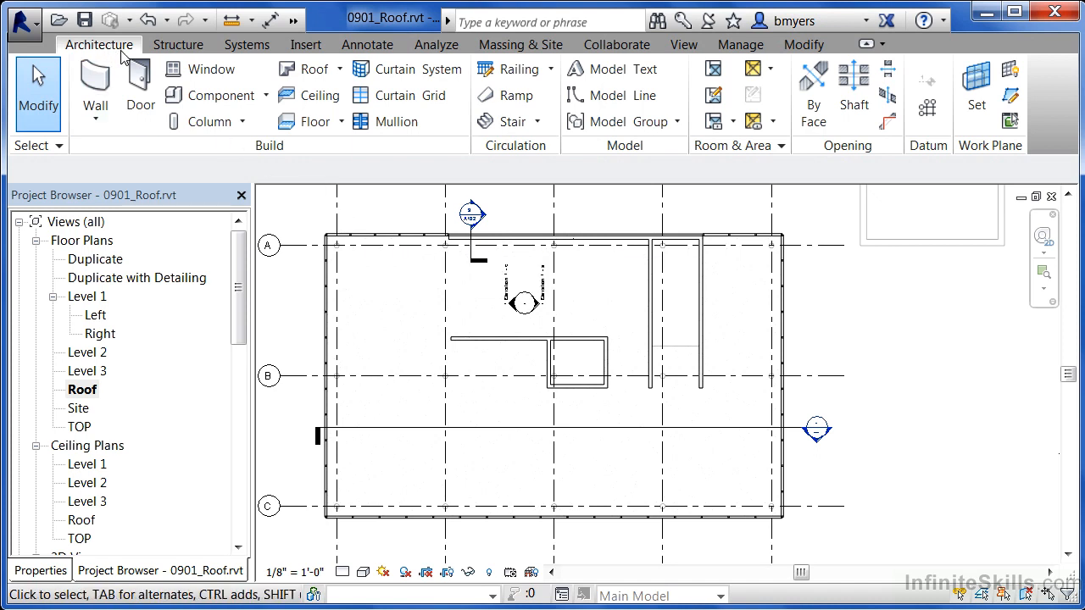
{"action": "left_click", "coordinate": [309, 69]}
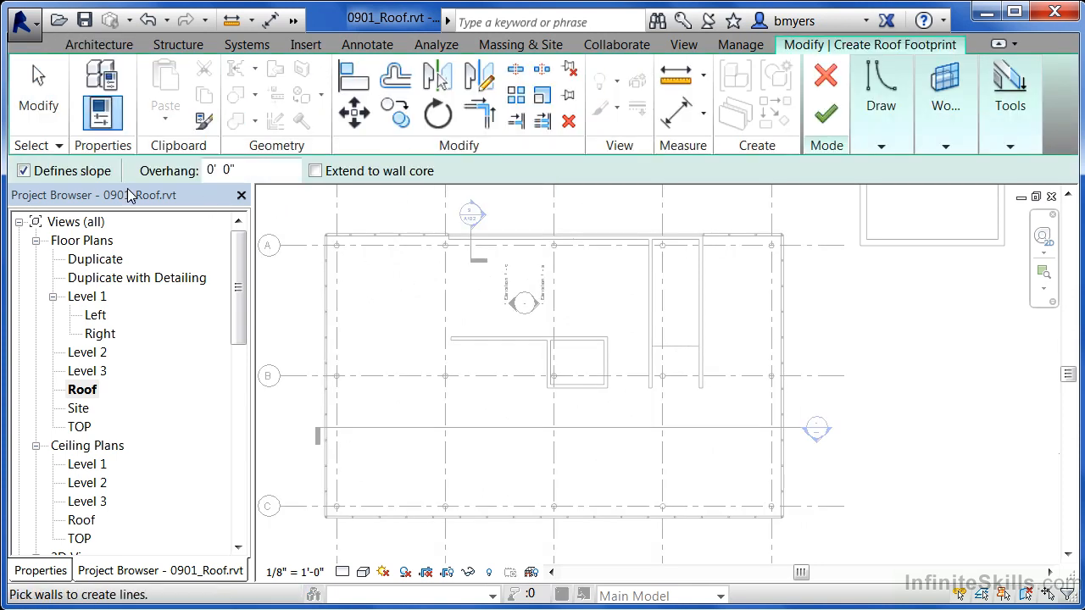
{"action": "left_click", "coordinate": [25, 171]}
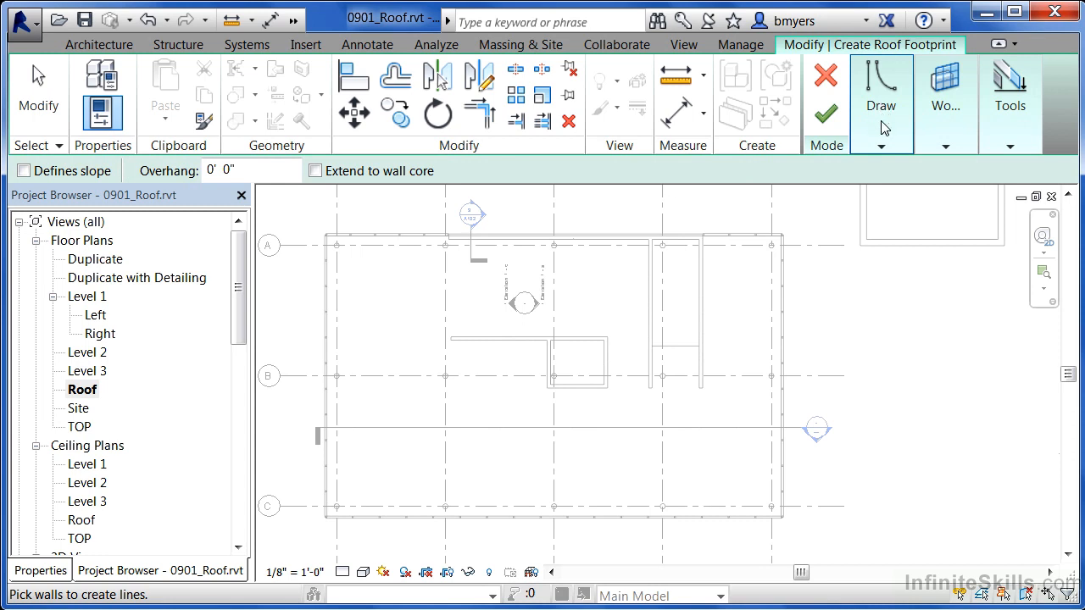
{"action": "mouse_move", "coordinate": [883, 129]}
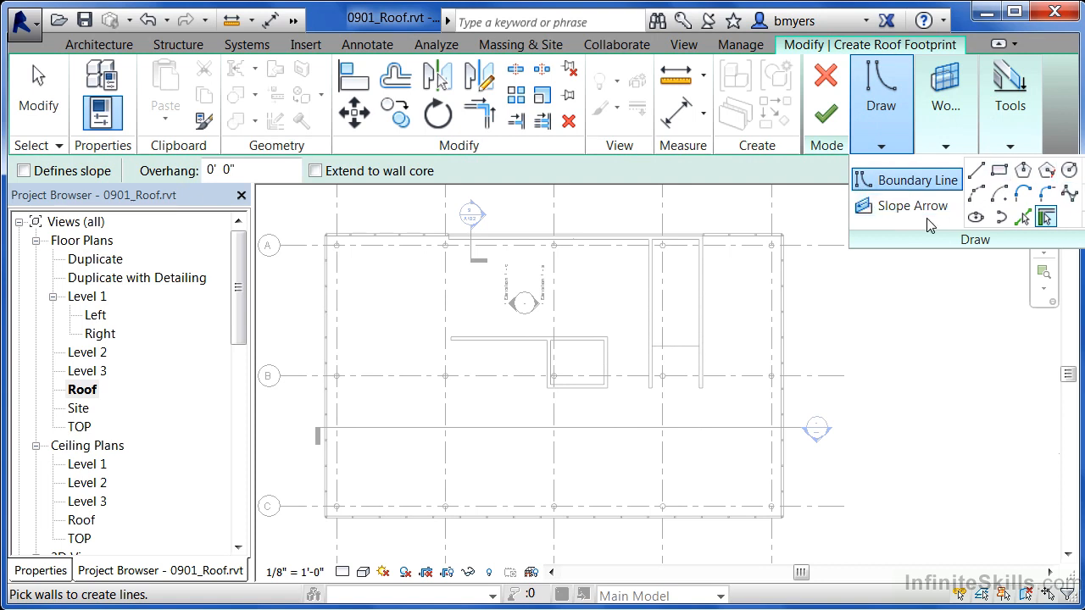
{"action": "left_click", "coordinate": [976, 170]}
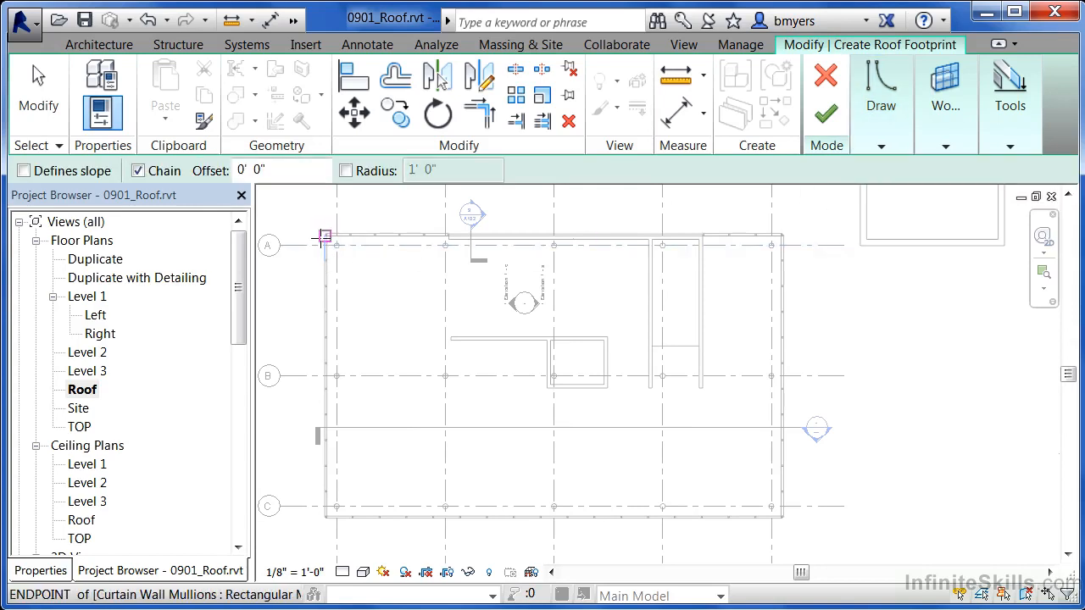
Step: Sketch the roof boundary from the A-1 corner along the inner curtain wall faces near grids 1, C and 5 to the A-5 corner
{"action": "scroll", "coordinate": [328, 239], "scroll_direction": "up", "scroll_amount": 4}
{"action": "scroll", "coordinate": [340, 232], "scroll_direction": "up", "scroll_amount": 3}
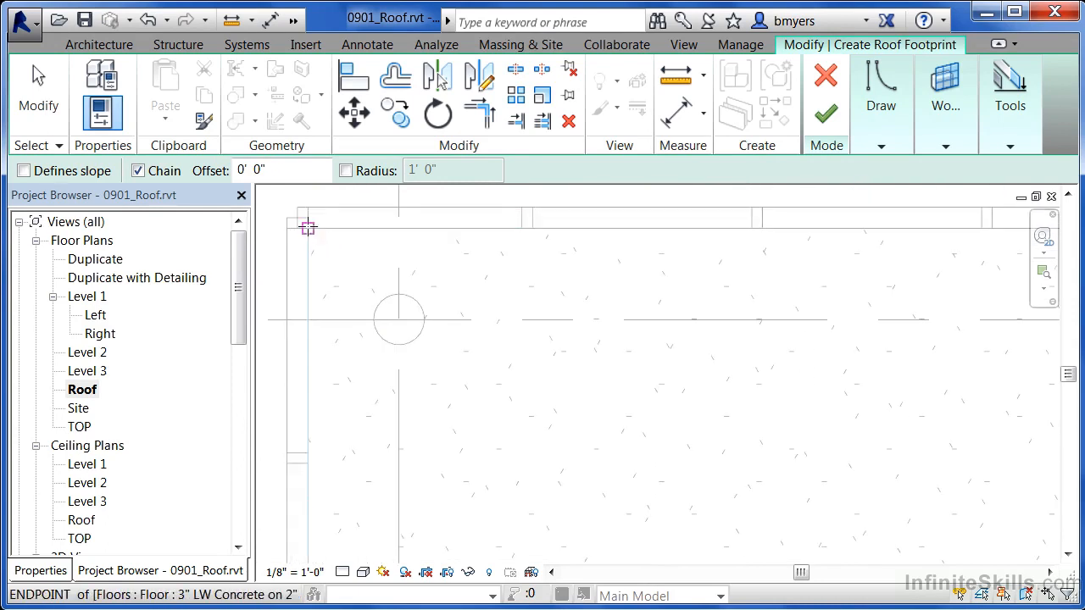
{"action": "left_click", "coordinate": [306, 226]}
{"action": "scroll", "coordinate": [337, 212], "scroll_direction": "down", "scroll_amount": 2}
{"action": "scroll", "coordinate": [332, 217], "scroll_direction": "down", "scroll_amount": 3}
{"action": "scroll", "coordinate": [332, 411], "scroll_direction": "up", "scroll_amount": 3}
{"action": "scroll", "coordinate": [329, 411], "scroll_direction": "up", "scroll_amount": 2}
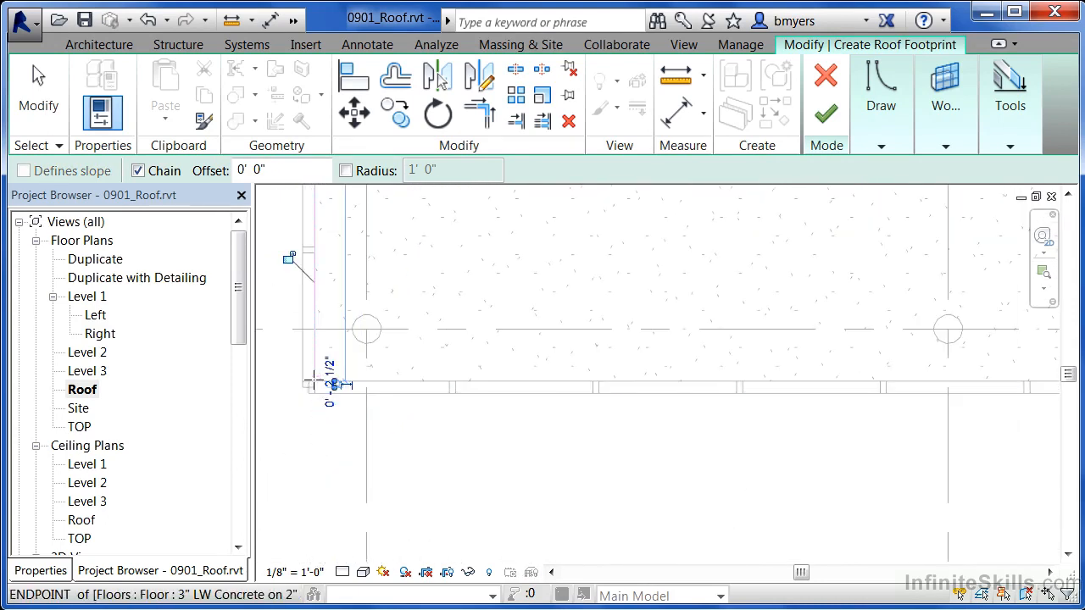
{"action": "left_click", "coordinate": [313, 380]}
{"action": "scroll", "coordinate": [311, 449], "scroll_direction": "down", "scroll_amount": 3}
{"action": "scroll", "coordinate": [648, 443], "scroll_direction": "up", "scroll_amount": 3}
{"action": "scroll", "coordinate": [648, 440], "scroll_direction": "up", "scroll_amount": 4}
{"action": "left_click", "coordinate": [648, 436]}
{"action": "scroll", "coordinate": [653, 407], "scroll_direction": "down", "scroll_amount": 2}
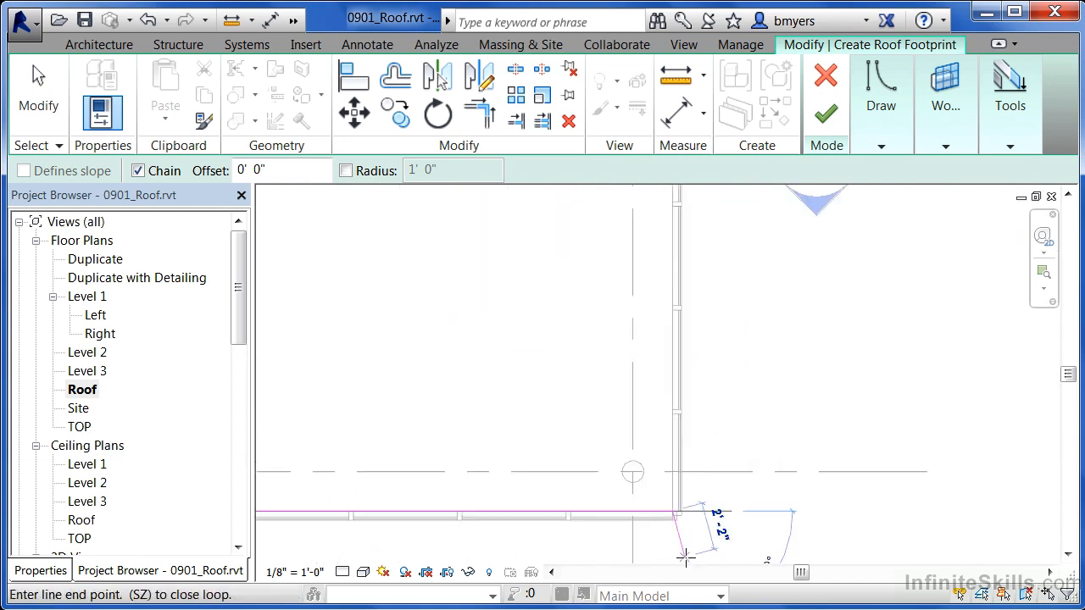
{"action": "scroll", "coordinate": [685, 556], "scroll_direction": "down", "scroll_amount": 3}
{"action": "scroll", "coordinate": [678, 227], "scroll_direction": "up", "scroll_amount": 3}
{"action": "scroll", "coordinate": [678, 227], "scroll_direction": "up", "scroll_amount": 3}
{"action": "left_click", "coordinate": [696, 210]}
Step: Close the roof boundary along grid A, following the jogs at both ends of the exterior masonry wall, and finish the roof
{"action": "scroll", "coordinate": [775, 291], "scroll_direction": "down", "scroll_amount": 3}
{"action": "scroll", "coordinate": [599, 269], "scroll_direction": "up", "scroll_amount": 3}
{"action": "left_click", "coordinate": [579, 277]}
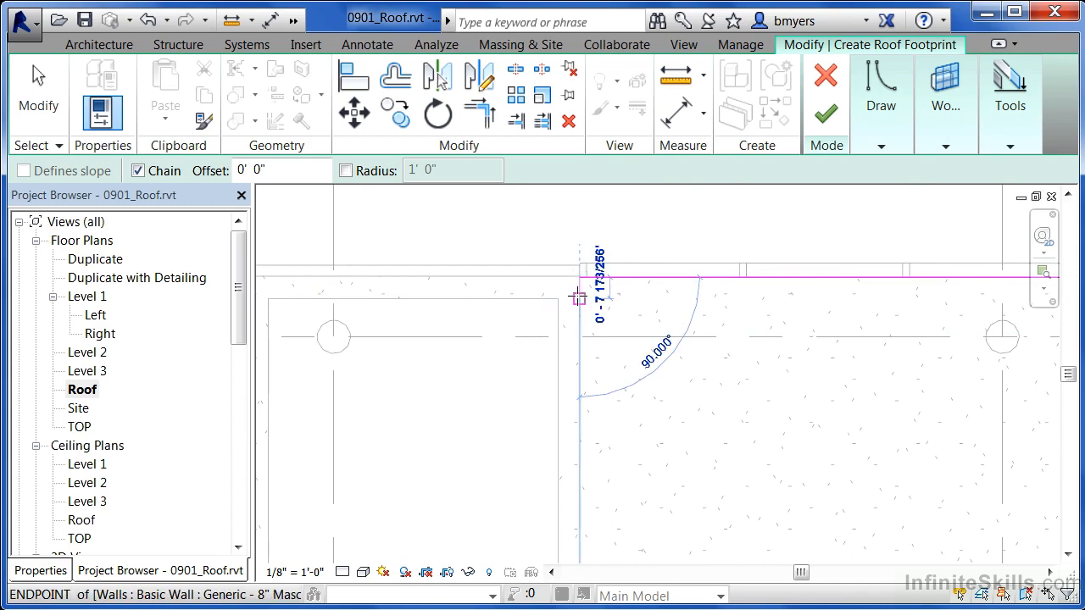
{"action": "scroll", "coordinate": [703, 337], "scroll_direction": "down", "scroll_amount": 3}
{"action": "scroll", "coordinate": [548, 339], "scroll_direction": "up", "scroll_amount": 5}
{"action": "scroll", "coordinate": [488, 305], "scroll_direction": "up", "scroll_amount": 1}
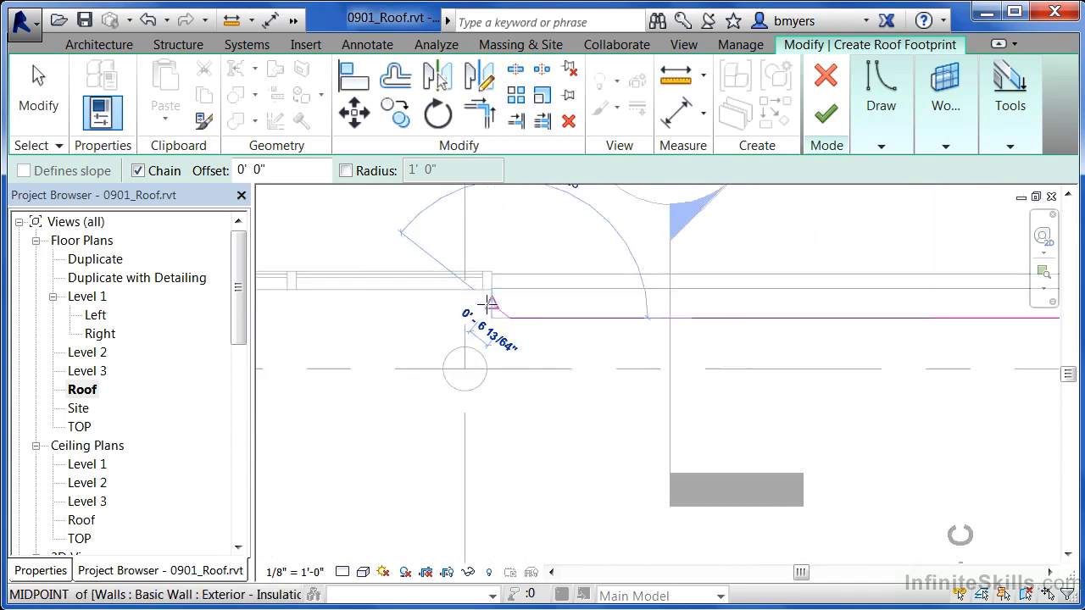
{"action": "left_click", "coordinate": [491, 318]}
{"action": "left_click", "coordinate": [492, 289]}
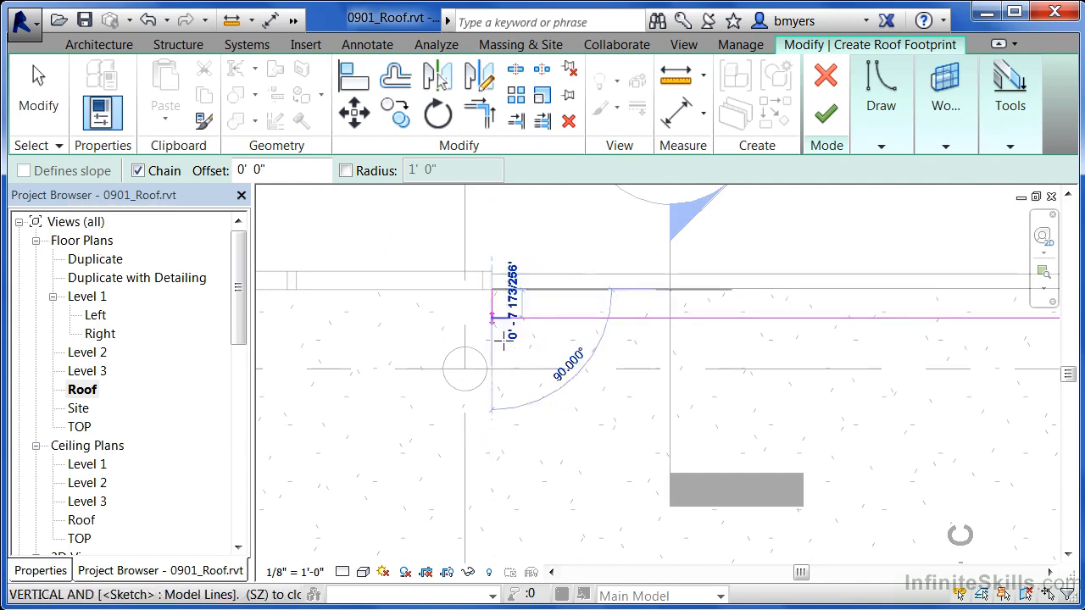
{"action": "scroll", "coordinate": [495, 297], "scroll_direction": "down", "scroll_amount": 4}
{"action": "scroll", "coordinate": [444, 387], "scroll_direction": "up", "scroll_amount": 4}
{"action": "scroll", "coordinate": [407, 375], "scroll_direction": "up", "scroll_amount": 2}
{"action": "left_click", "coordinate": [383, 344]}
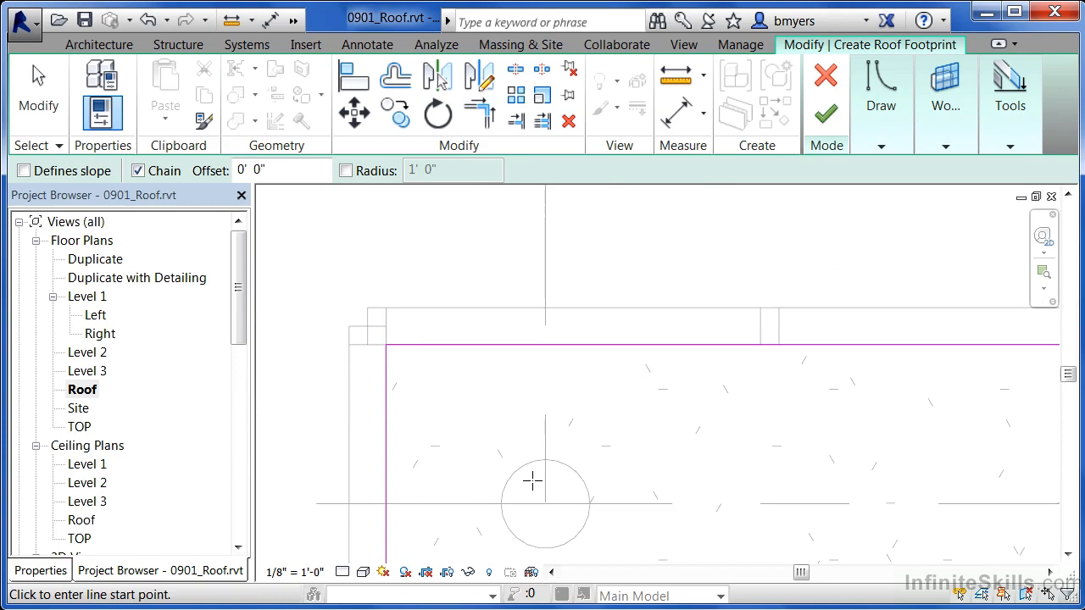
{"action": "scroll", "coordinate": [352, 296], "scroll_direction": "down", "scroll_amount": 5}
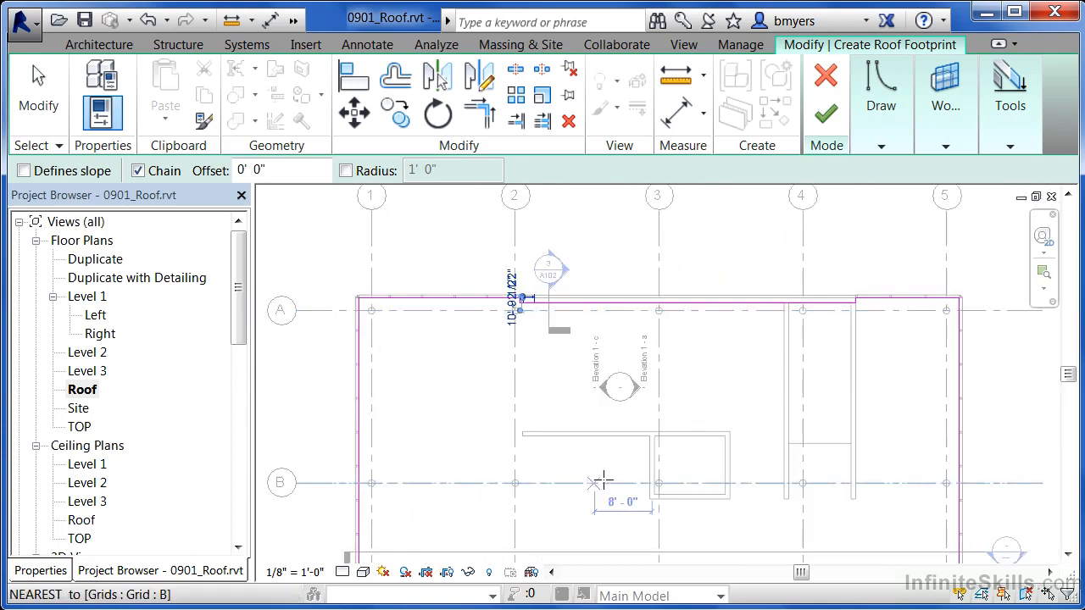
{"action": "middle_click_drag", "start_coordinate": [634, 511], "coordinate": [601, 397]}
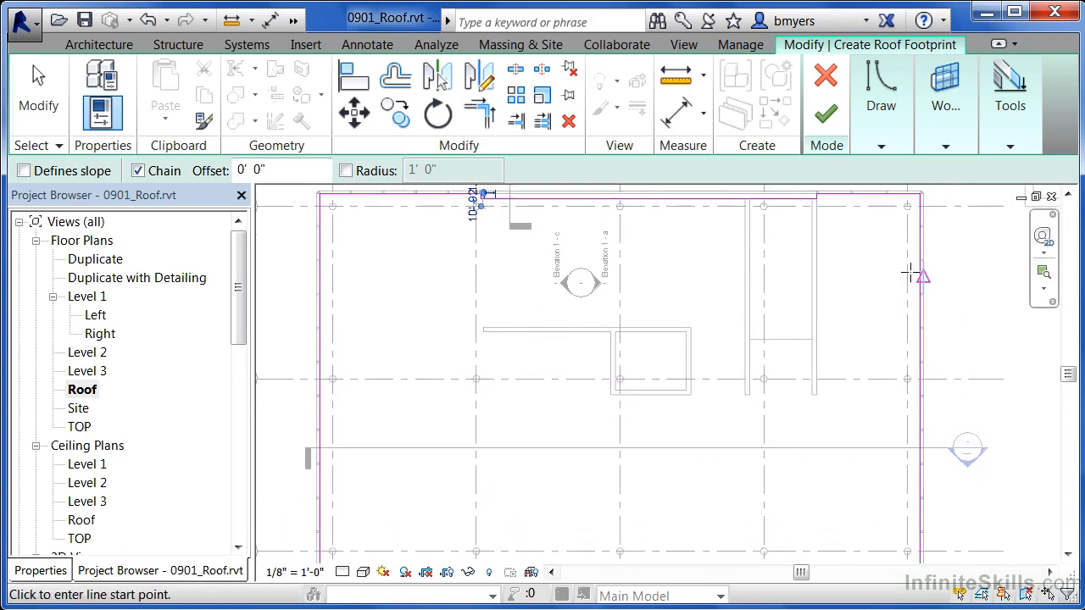
{"action": "left_click", "coordinate": [826, 115]}
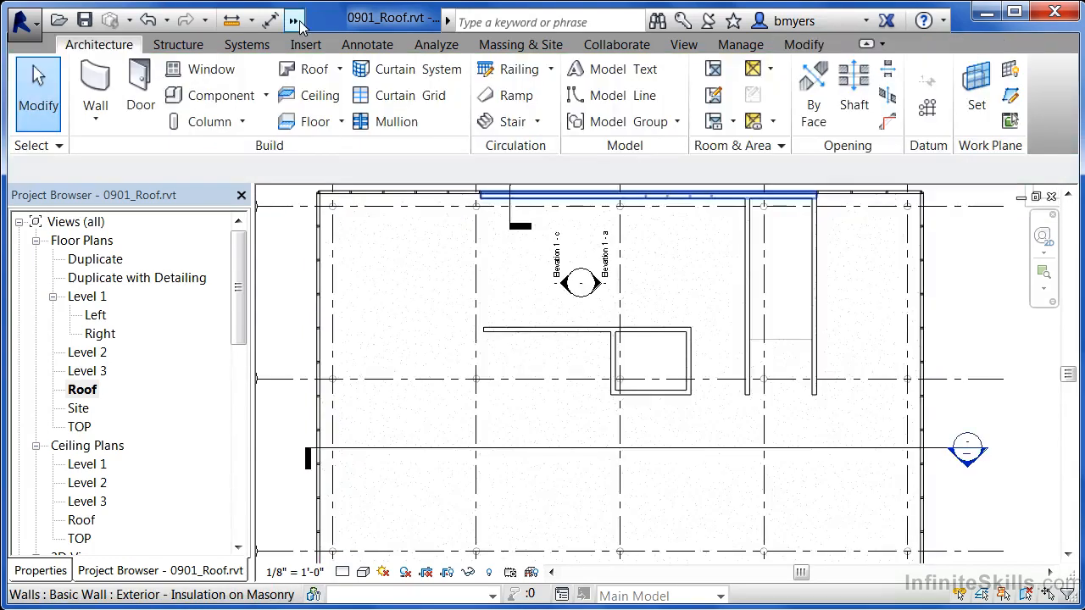
Step: In the 3D view, attach the tops of all interior masonry walls projecting above the roof to the Generic - 12" roof
{"action": "left_click", "coordinate": [299, 24]}
{"action": "left_click", "coordinate": [354, 48]}
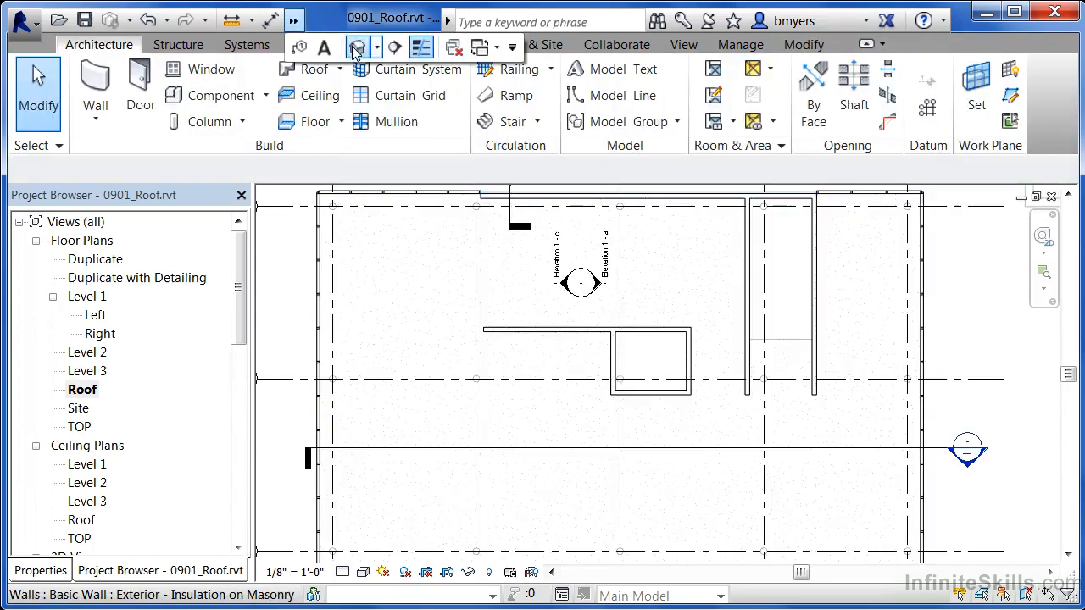
{"action": "scroll", "coordinate": [627, 301], "scroll_direction": "up", "scroll_amount": 3}
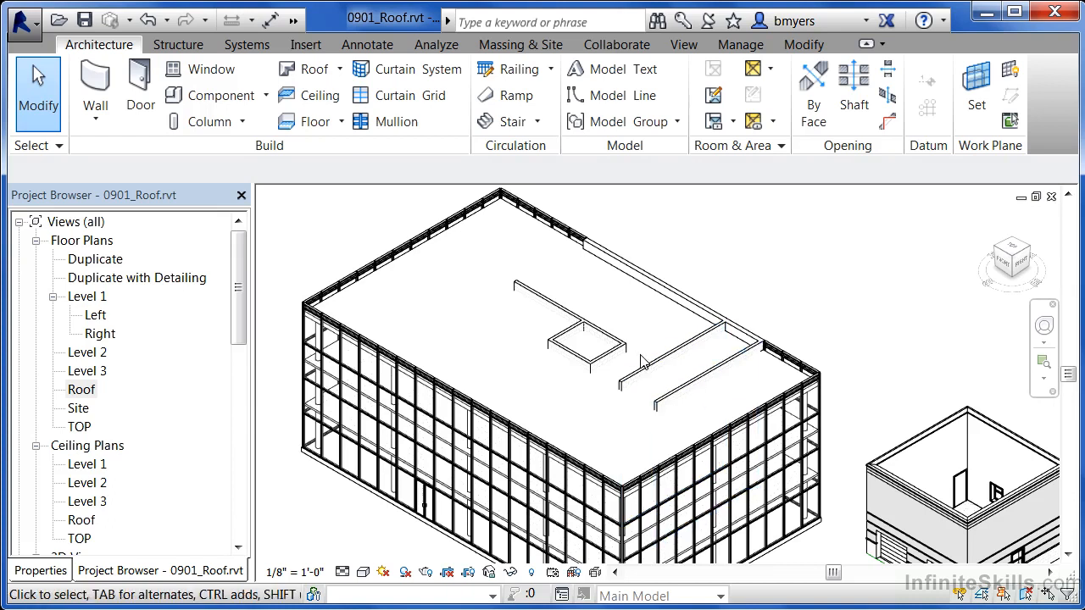
{"action": "scroll", "coordinate": [649, 300], "scroll_direction": "up", "scroll_amount": 2}
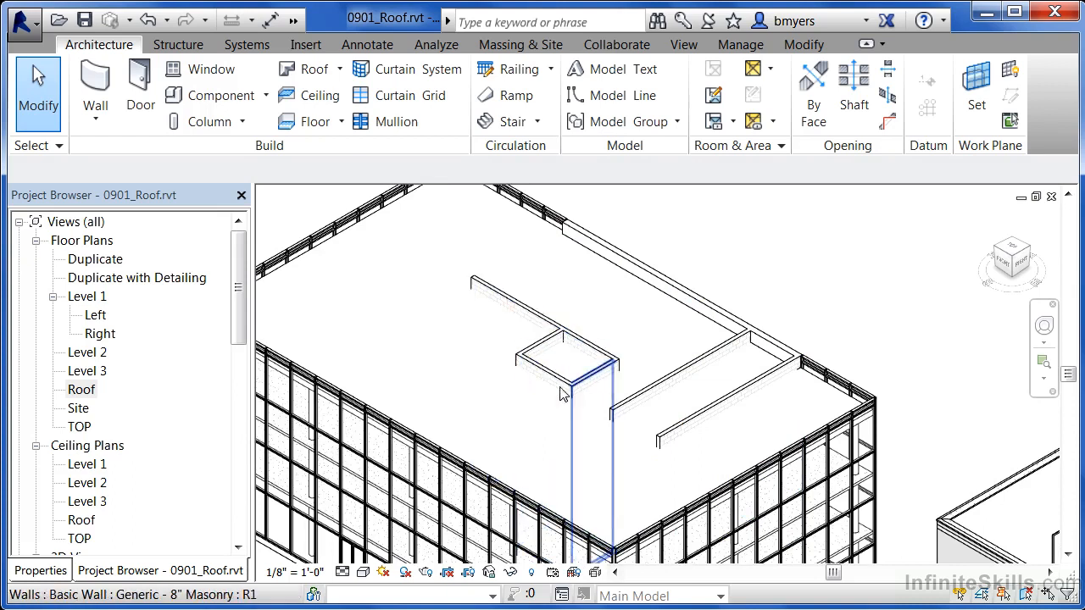
{"action": "left_click", "coordinate": [528, 317]}
{"action": "left_click_drag", "start_coordinate": [527, 315], "coordinate": [547, 363]}
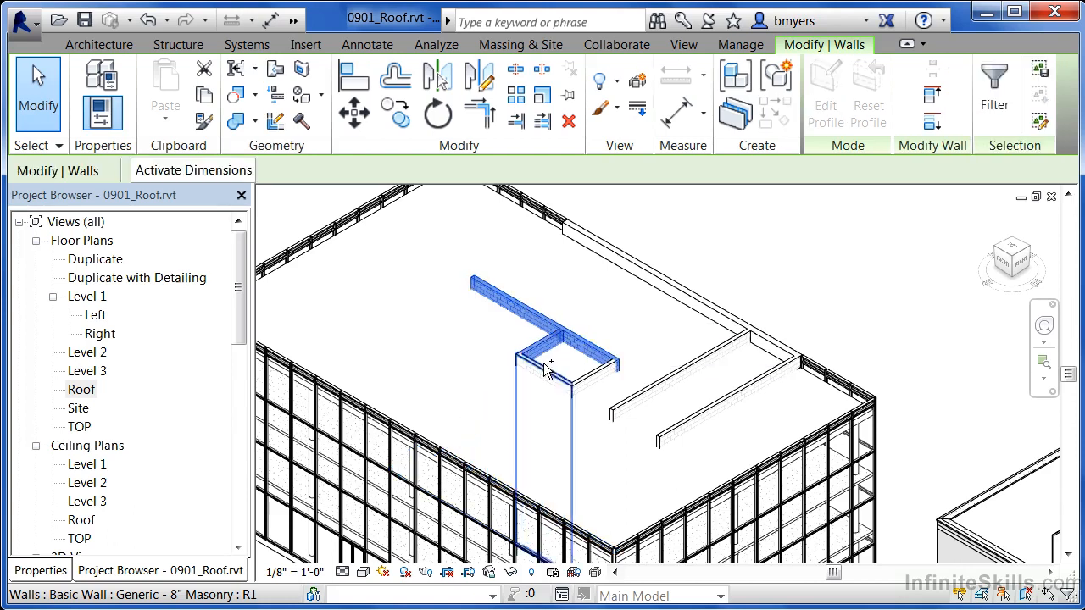
{"action": "left_click", "coordinate": [674, 388], "text": "ctrl"}
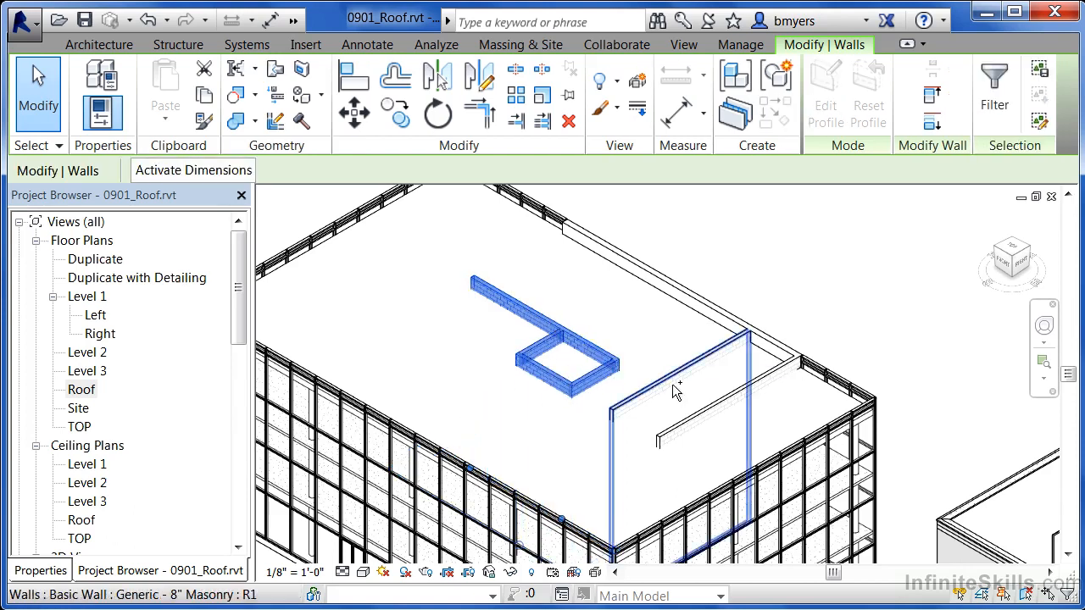
{"action": "left_click", "coordinate": [700, 409], "text": "ctrl"}
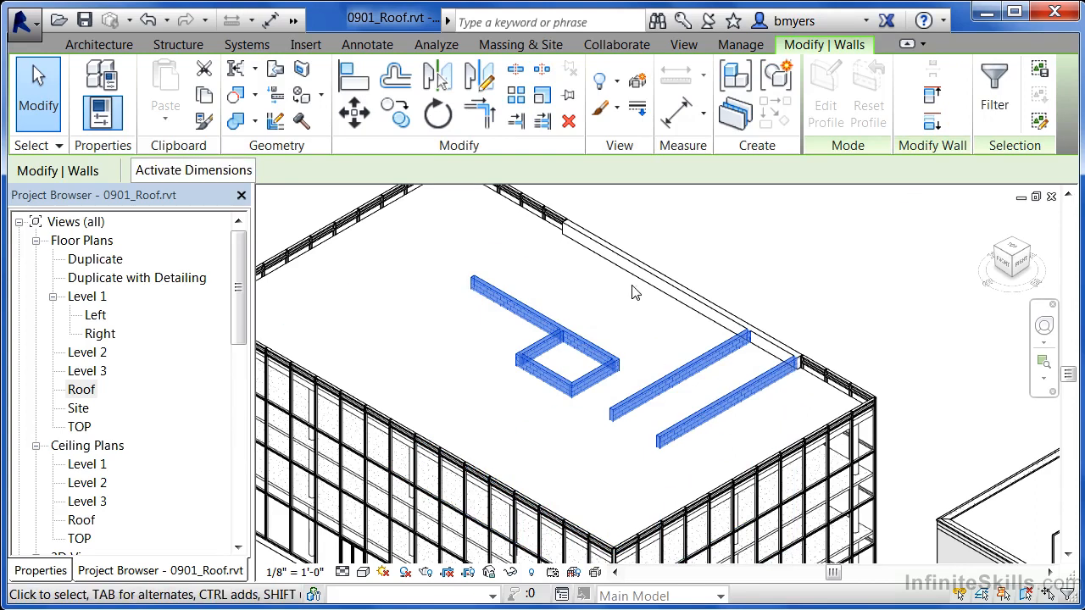
{"action": "left_click", "coordinate": [931, 97]}
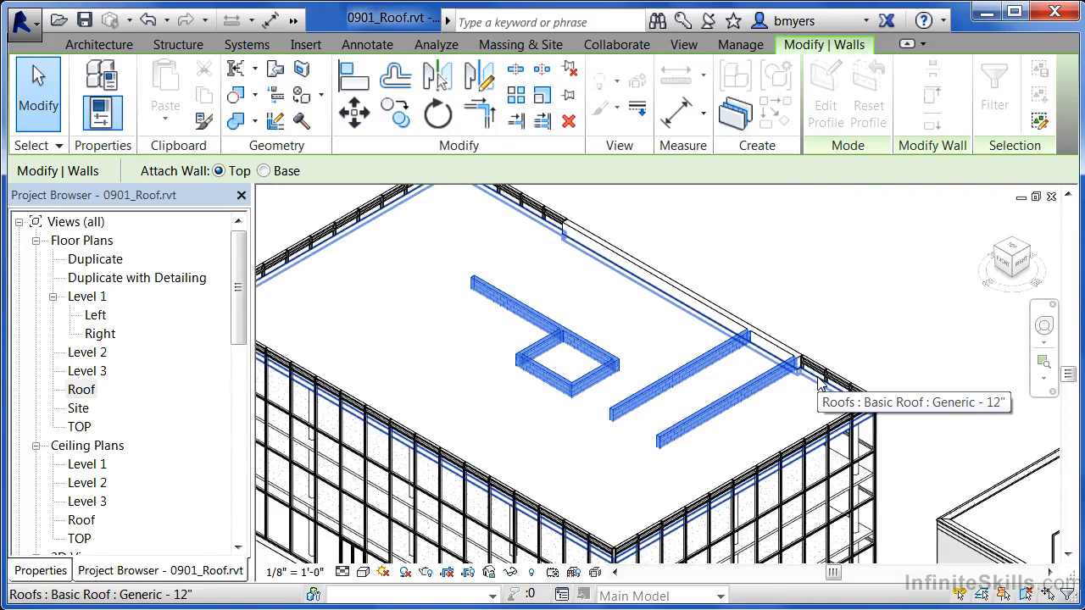
{"action": "left_click", "coordinate": [820, 386]}
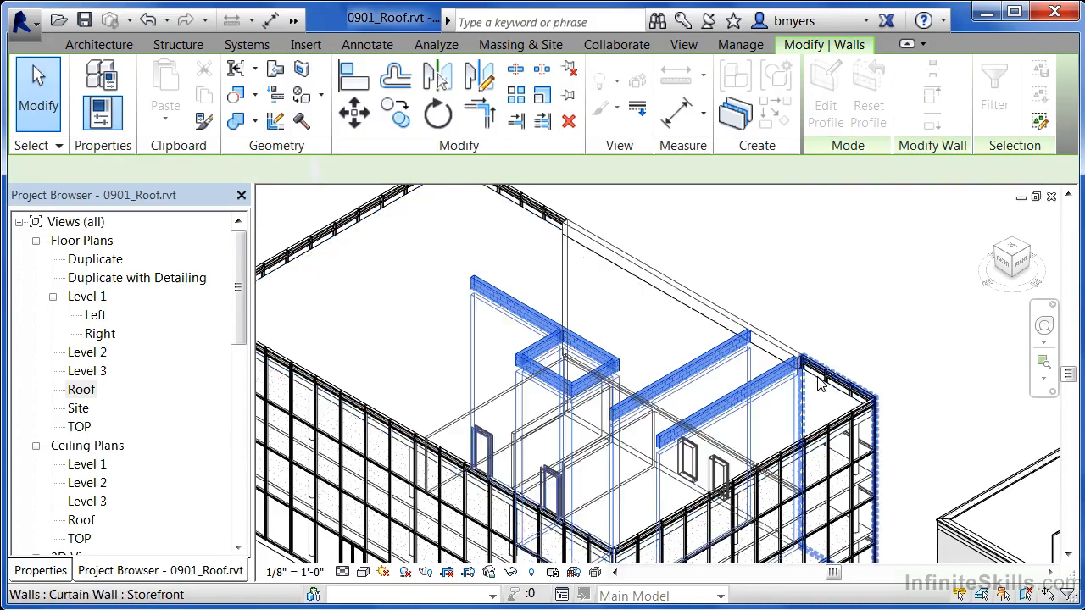
{"action": "left_click", "coordinate": [900, 327]}
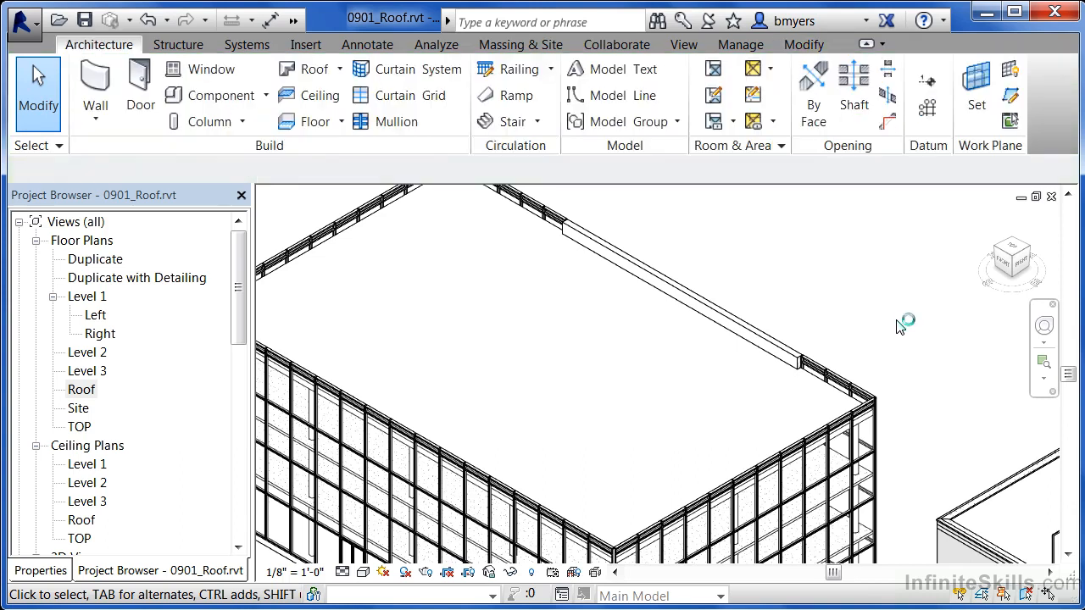
Step: Start another footprint roof from the 3D view and place it on Level 2
{"action": "scroll", "coordinate": [900, 327], "scroll_direction": "down", "scroll_amount": 2}
{"action": "middle_click_drag", "start_coordinate": [854, 279], "coordinate": [839, 290]}
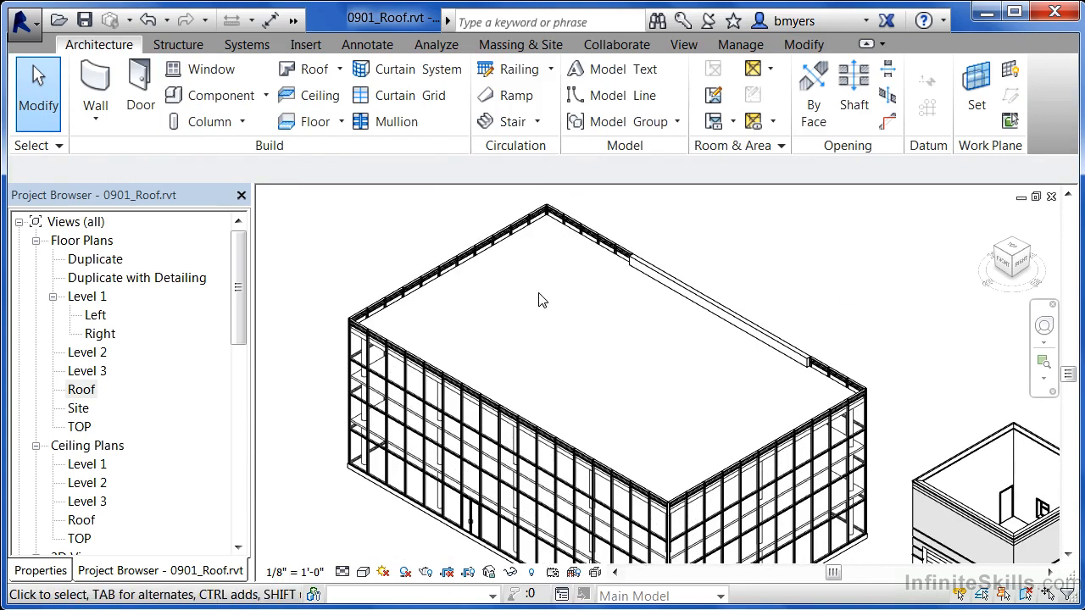
{"action": "left_click", "coordinate": [311, 75]}
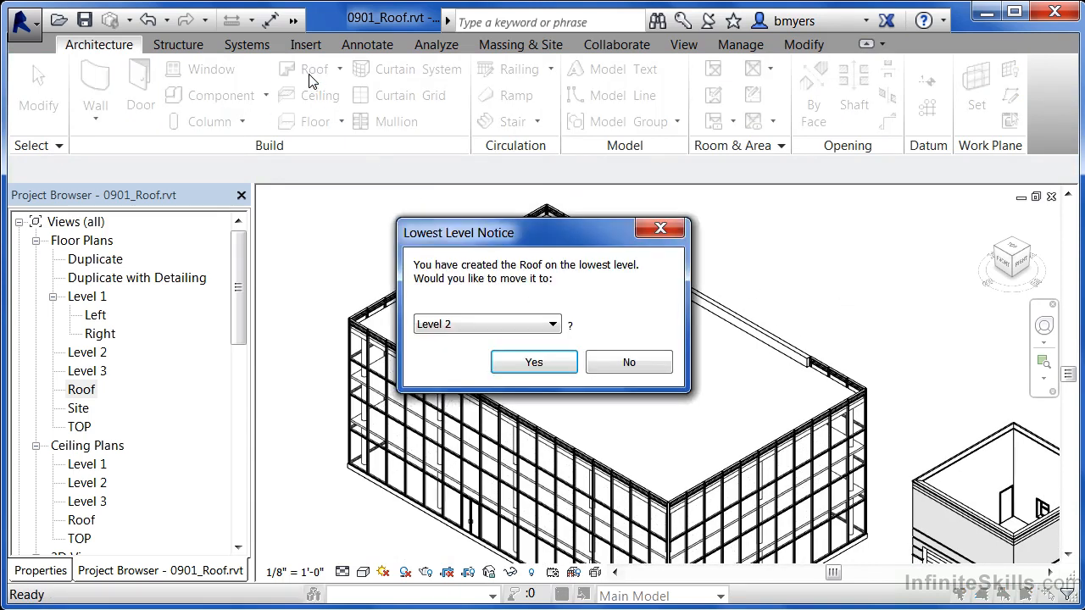
{"action": "left_click", "coordinate": [536, 360]}
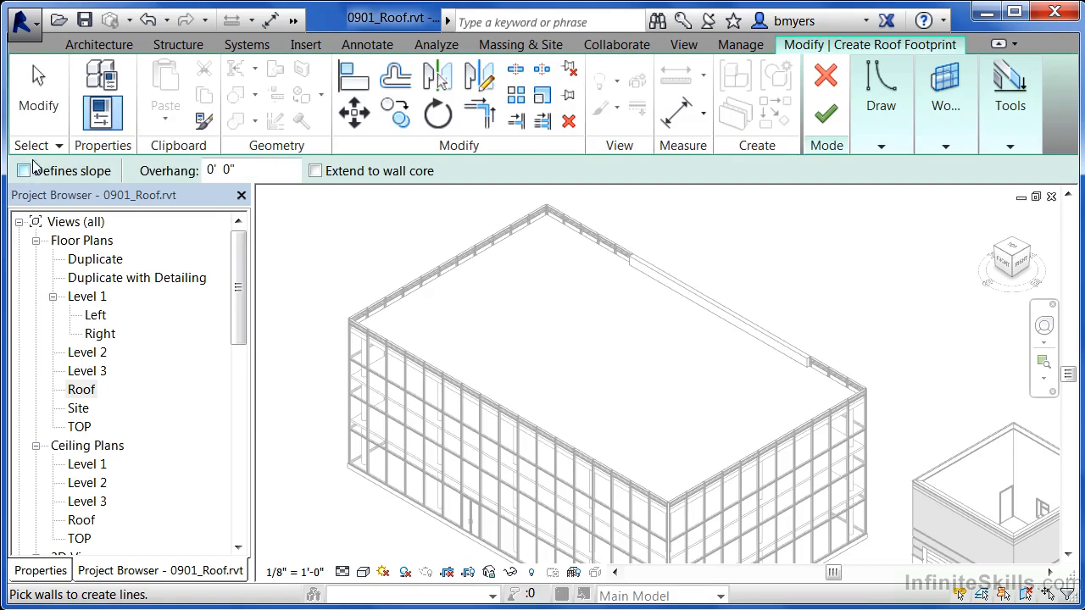